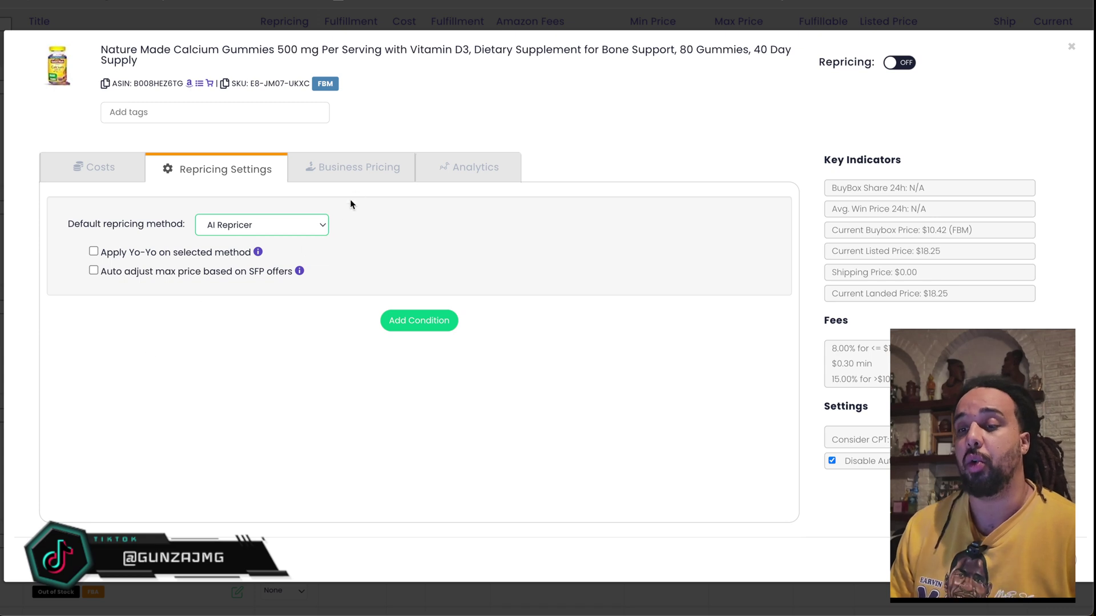
Examine the default repricing methods available for the calcium gummies listing.
click(295, 228)
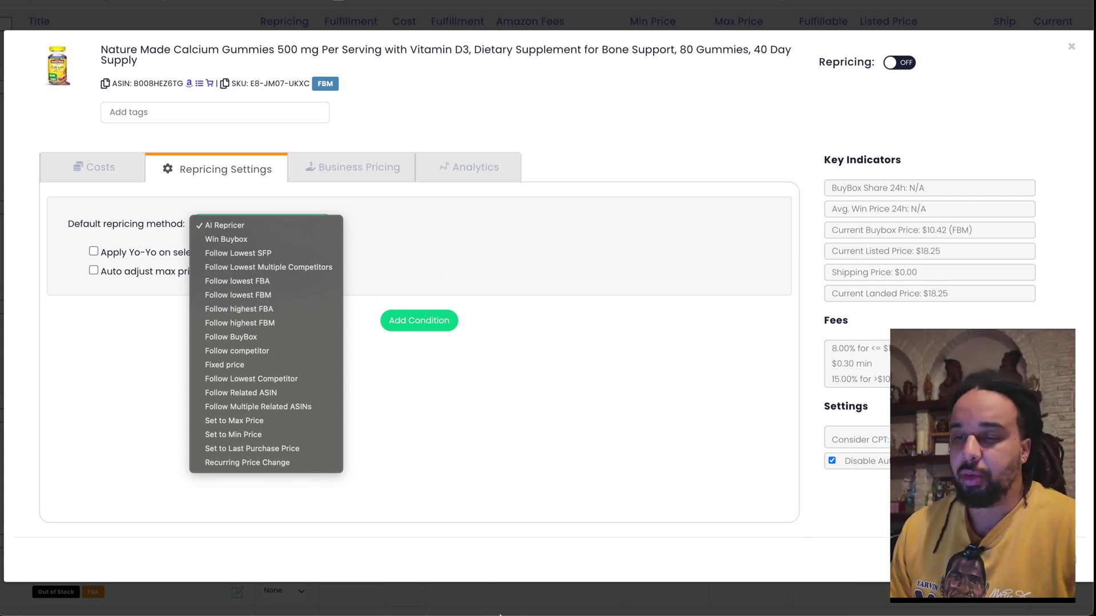
click(557, 386)
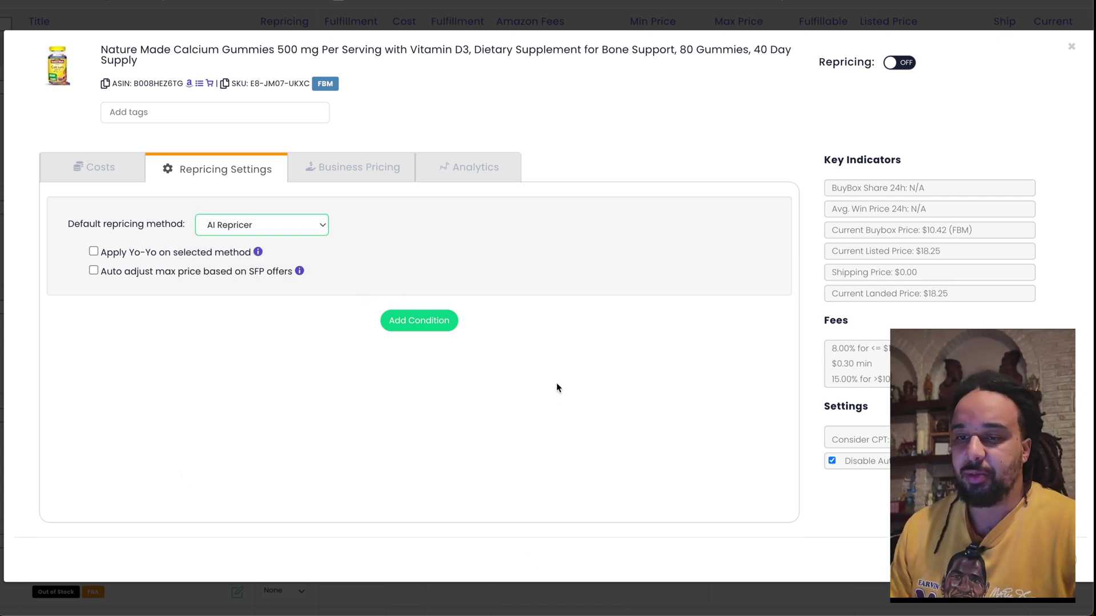
click(292, 234)
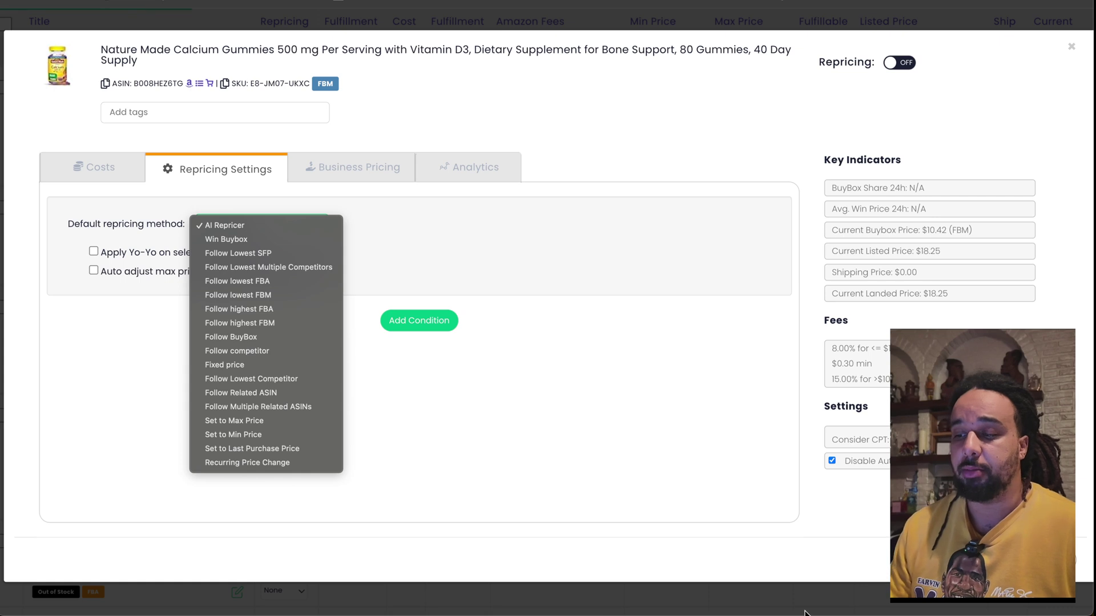
click(701, 491)
mouse_move(742, 602)
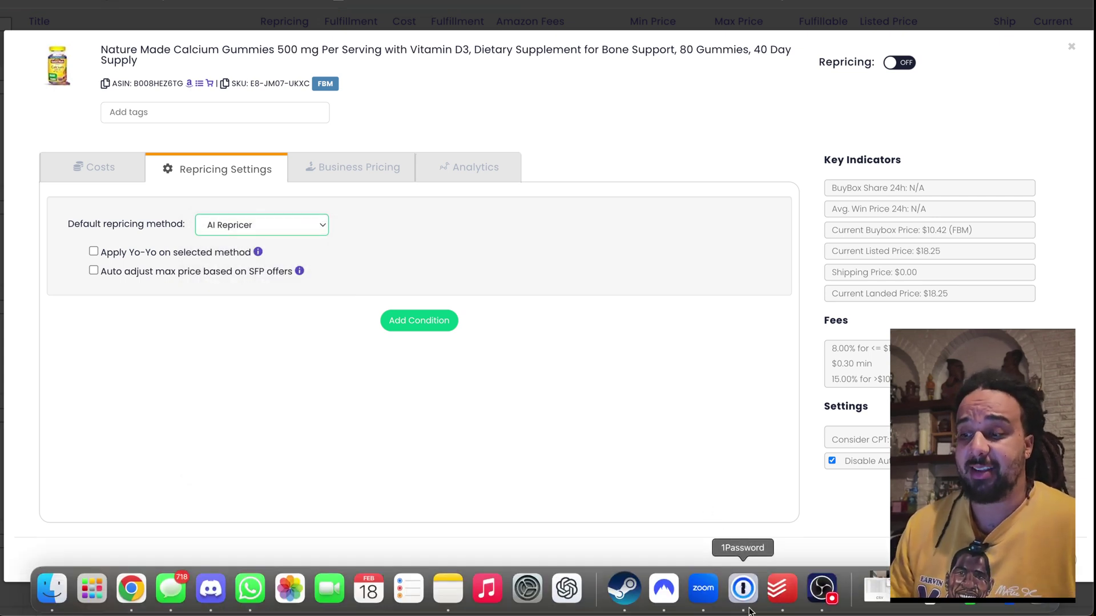
click(822, 588)
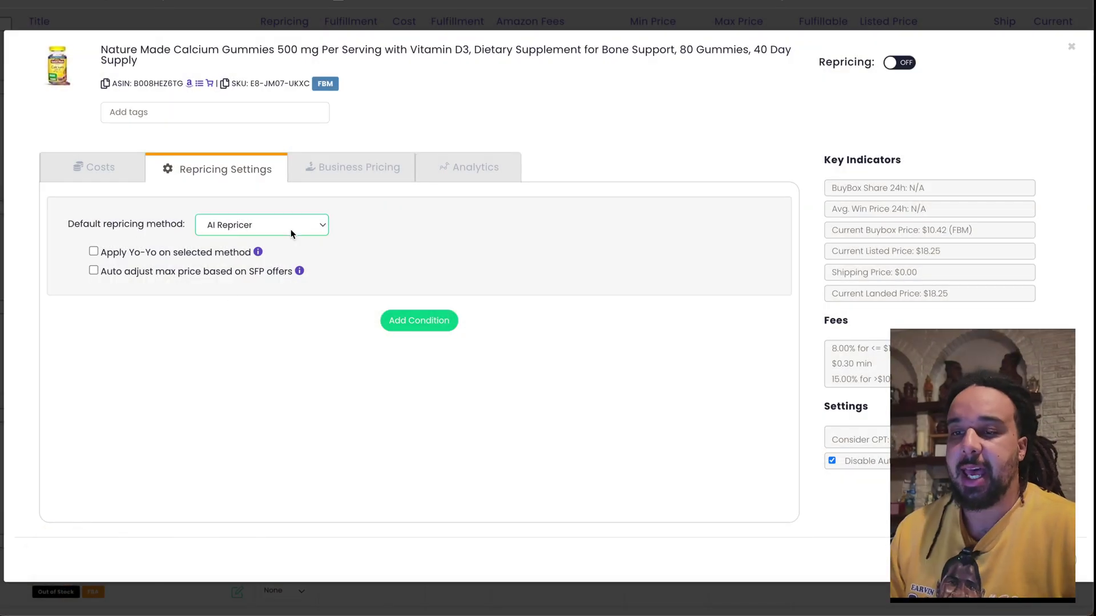
click(297, 226)
click(117, 348)
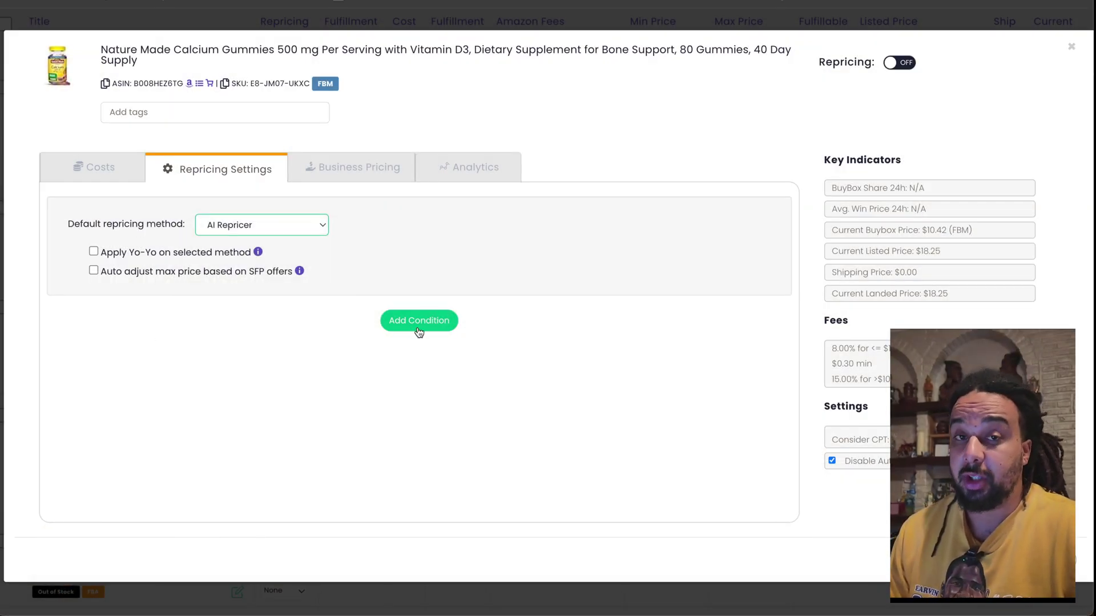
Try Win Buybox, followed by Follow Lowest Multiple Competitors, as the listing's default repricing method to view their options.
click(260, 225)
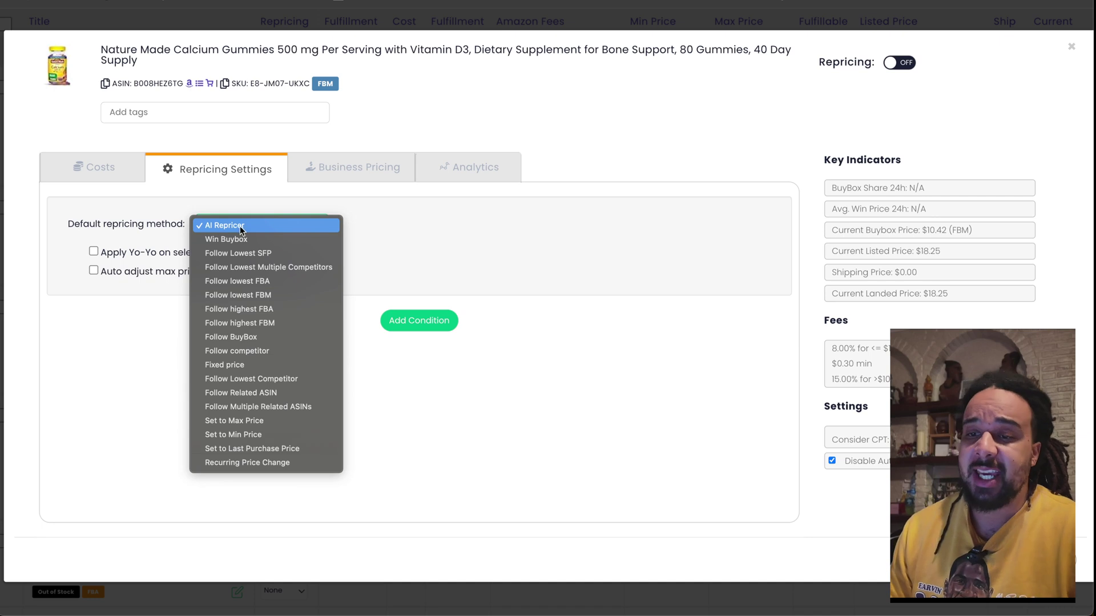
click(272, 239)
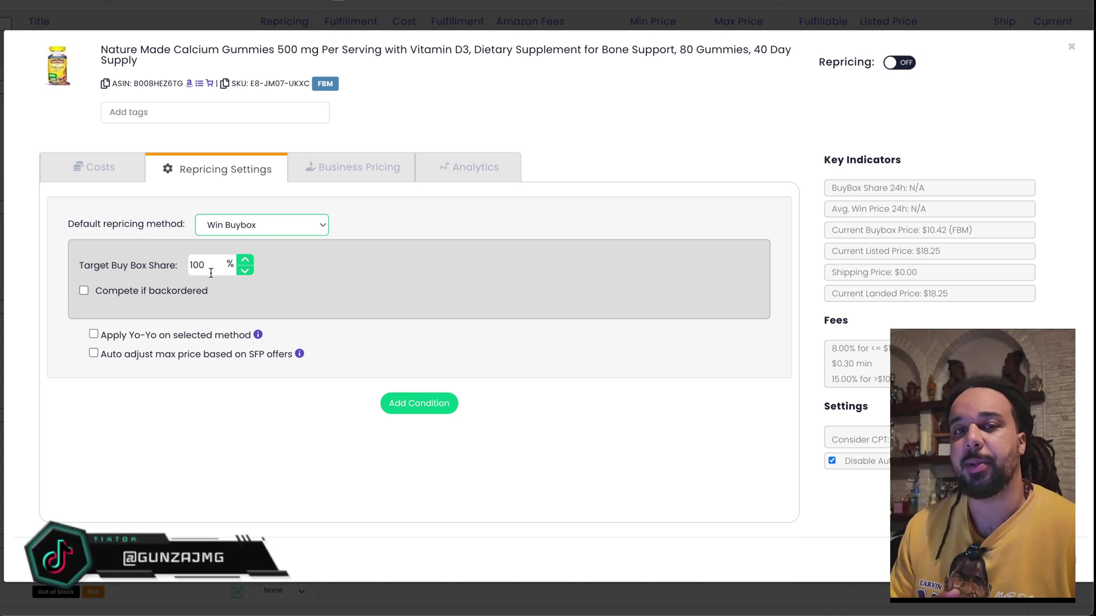
click(292, 226)
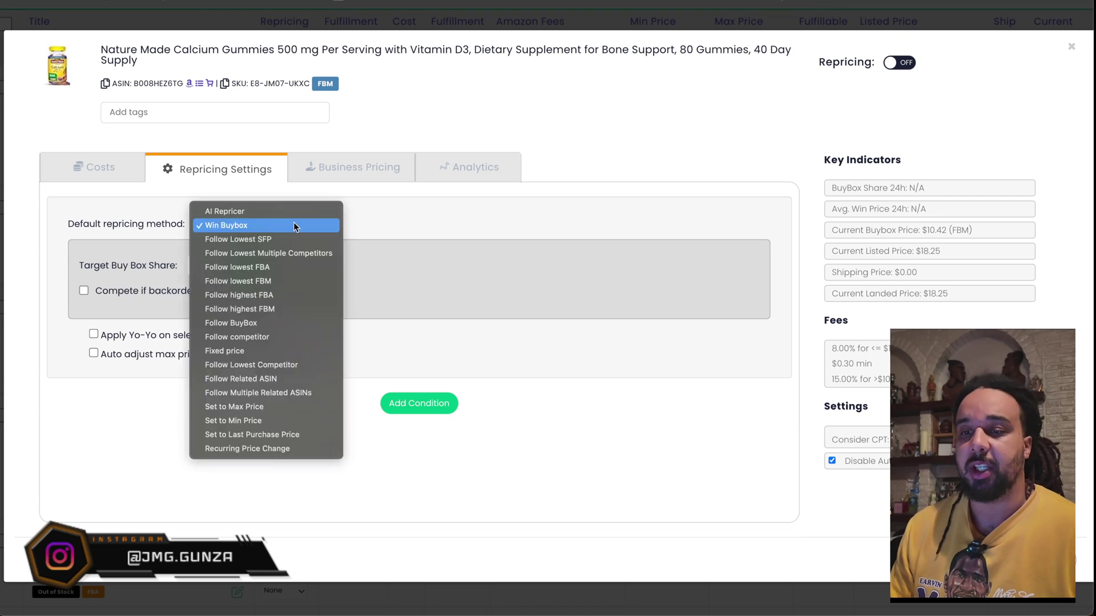
click(310, 259)
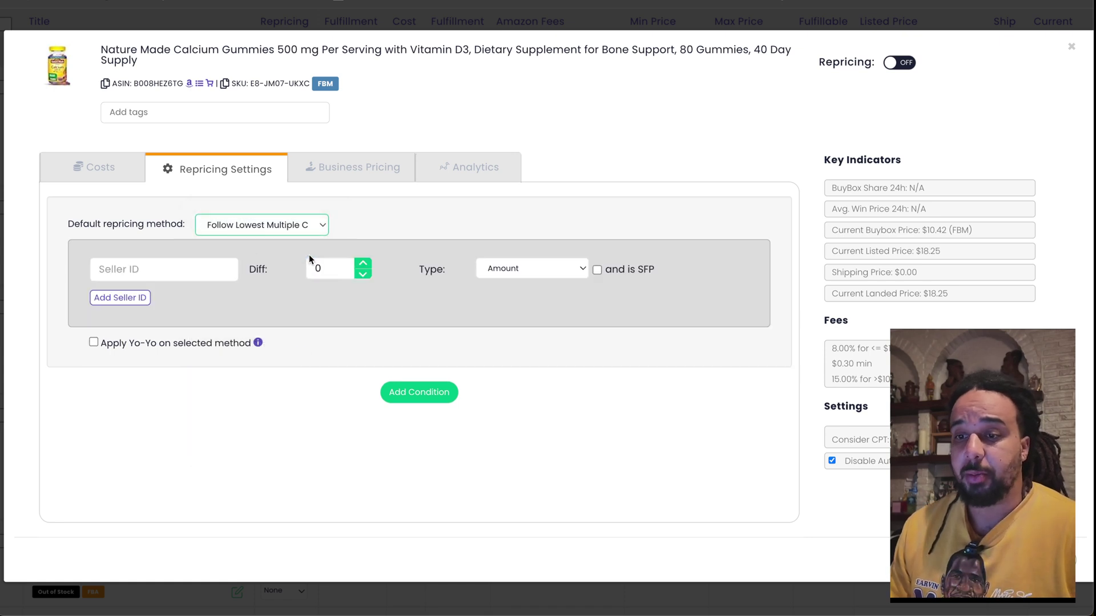
Try Follow lowest FBA, followed by Recurring Price Change, as the default repricing method to view their options.
click(274, 227)
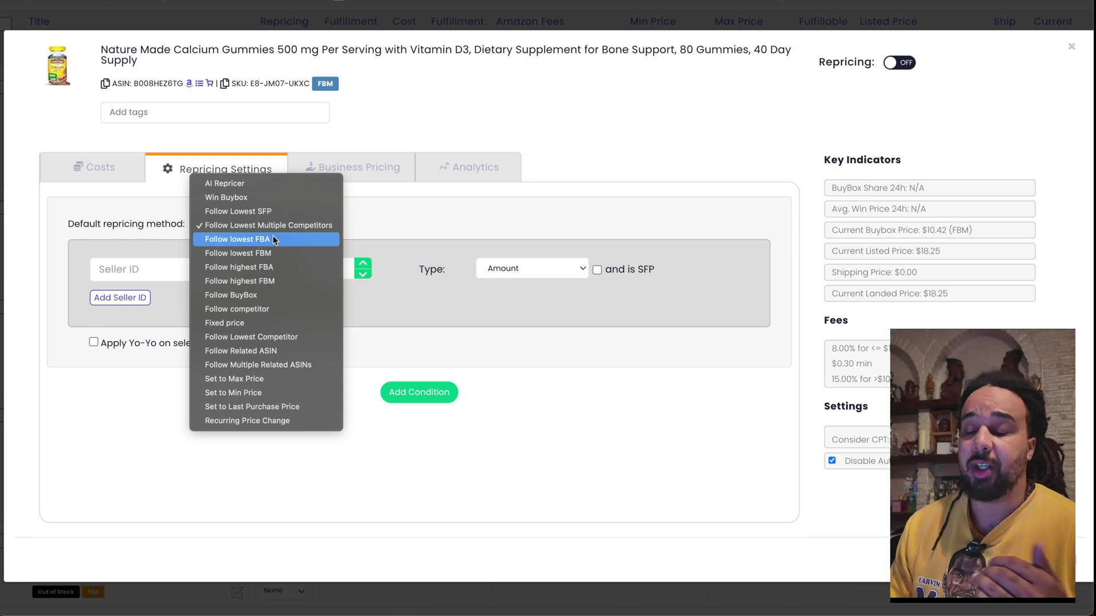
click(283, 242)
click(271, 224)
click(281, 226)
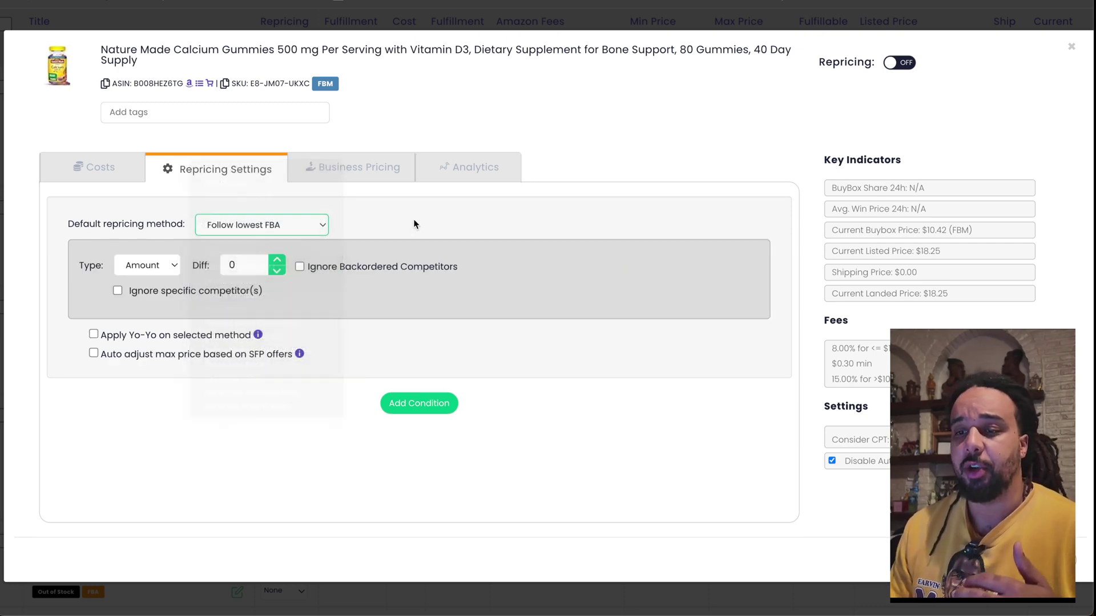
click(281, 223)
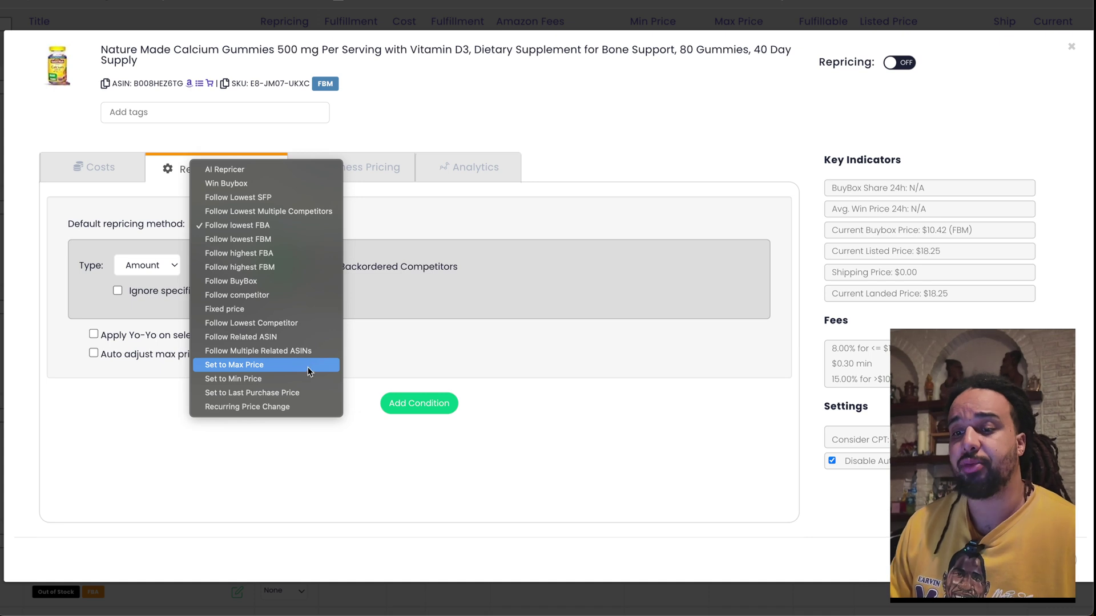
click(310, 405)
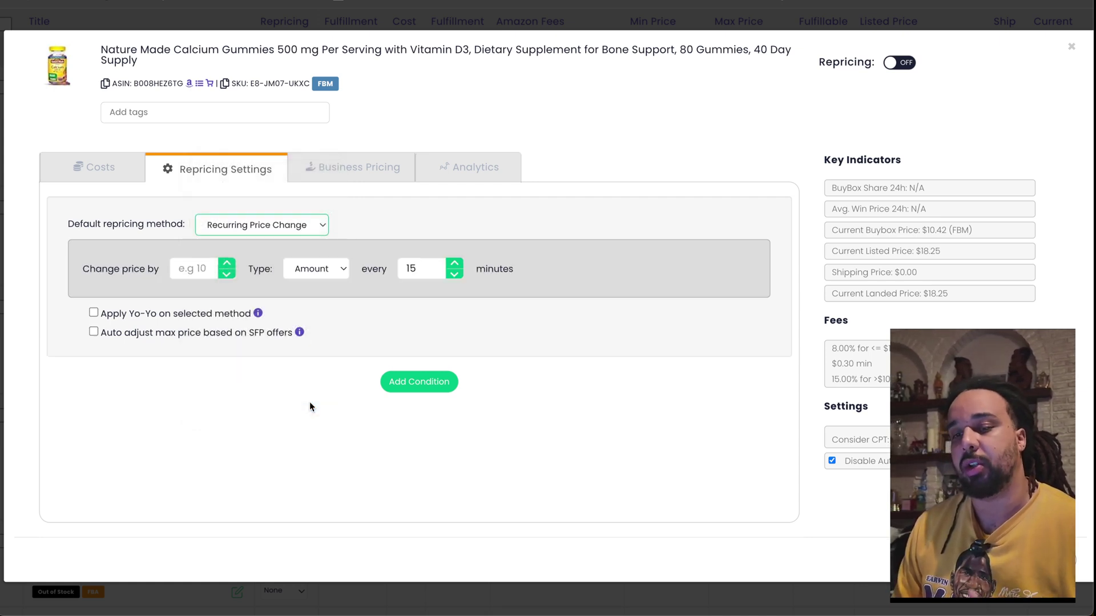
Set the default repricing method to Win Buybox and add a condition below it.
click(275, 232)
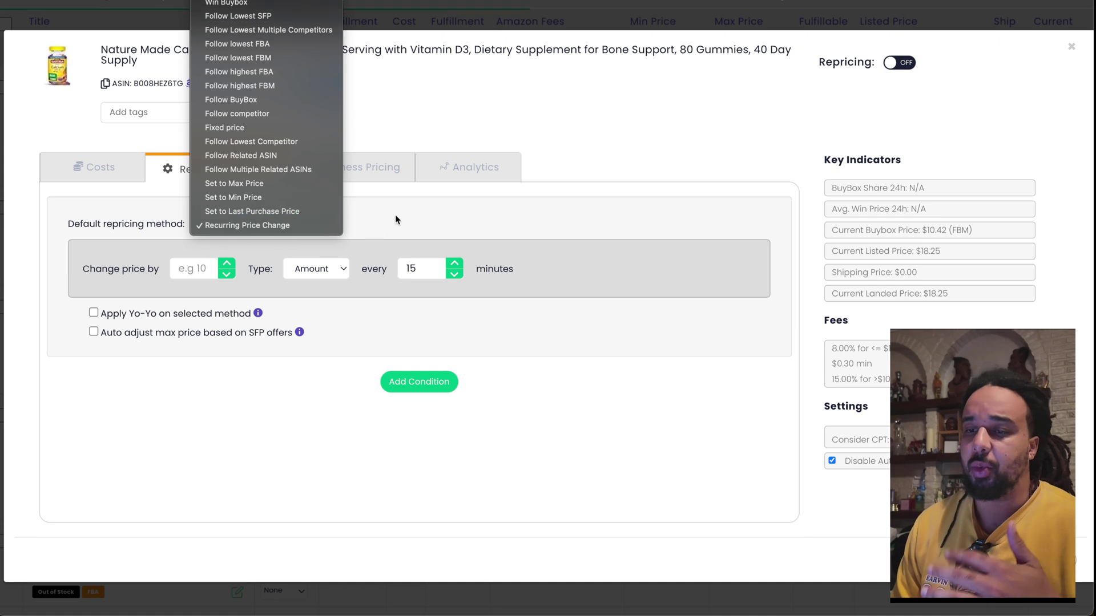
click(251, 5)
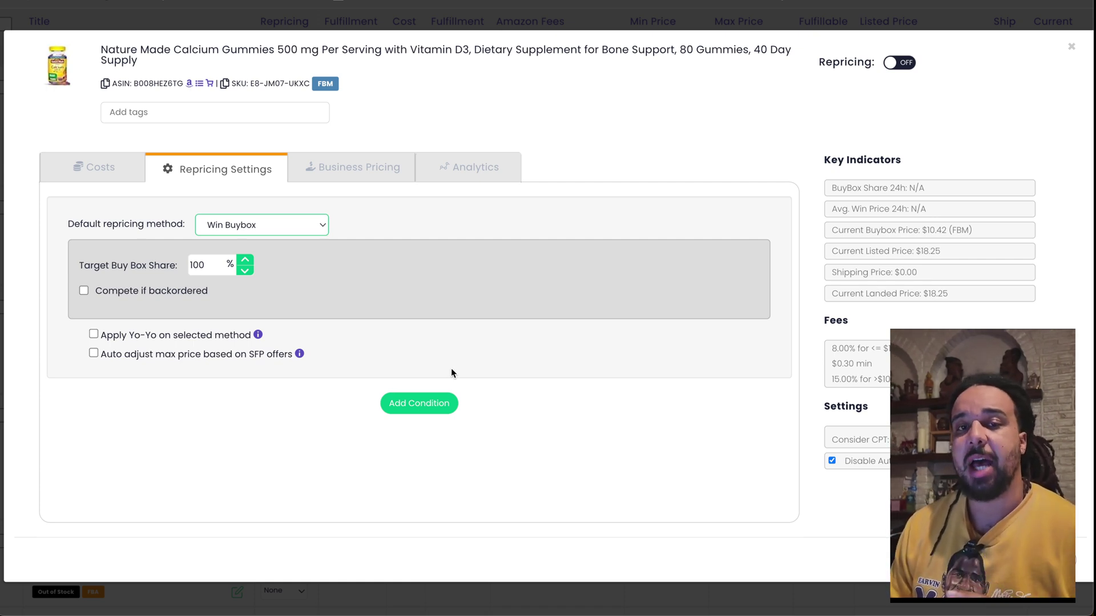
click(421, 410)
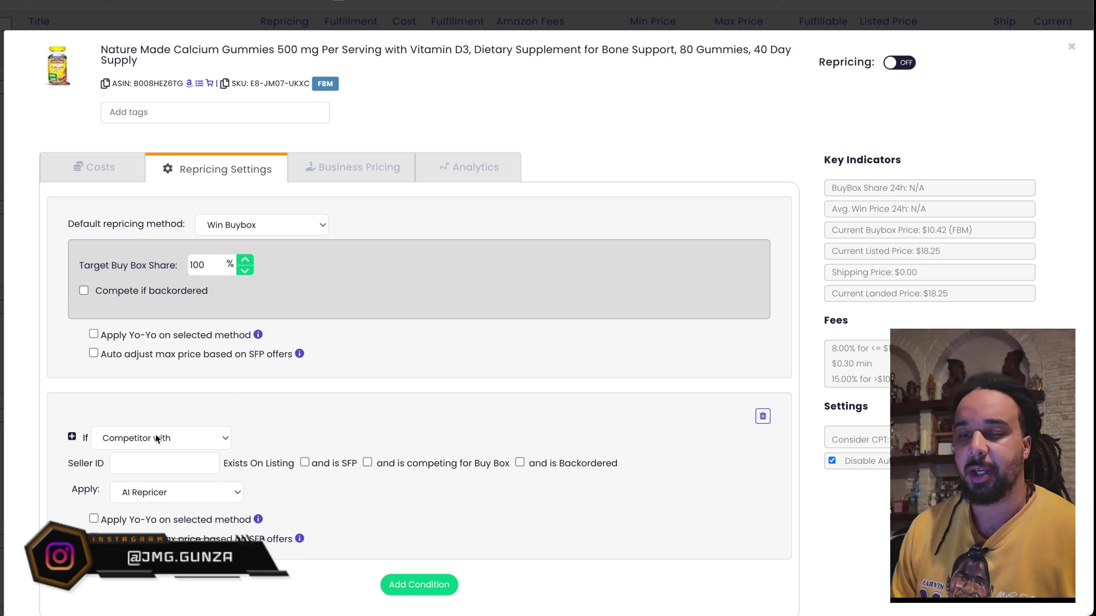
Set the new condition to No Purchase in the last 2 hours.
click(177, 432)
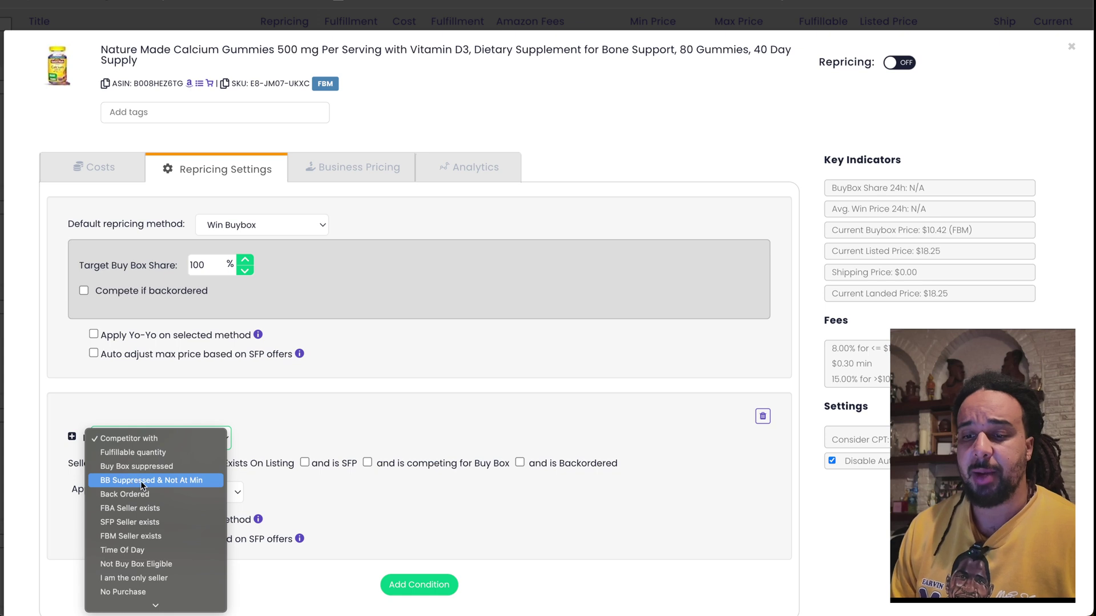
scroll(191, 529, down, 2)
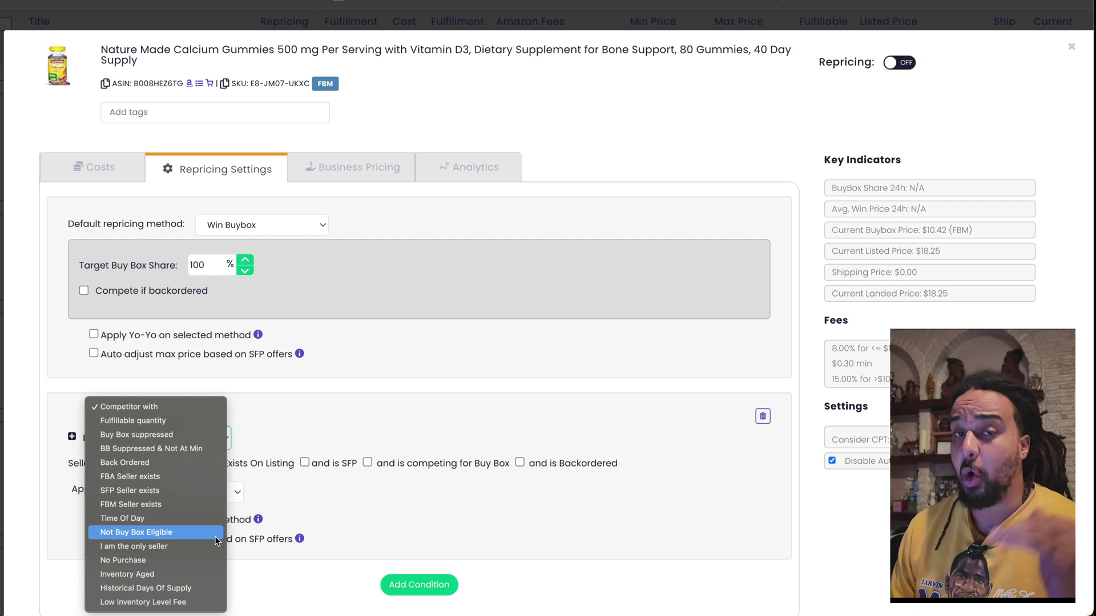
click(181, 565)
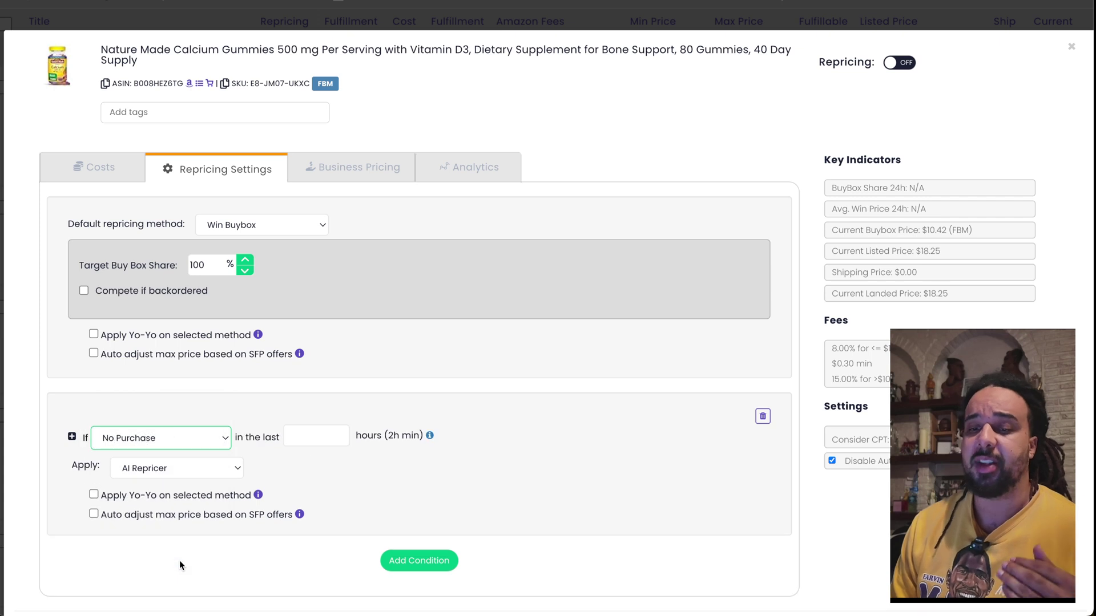
click(313, 432)
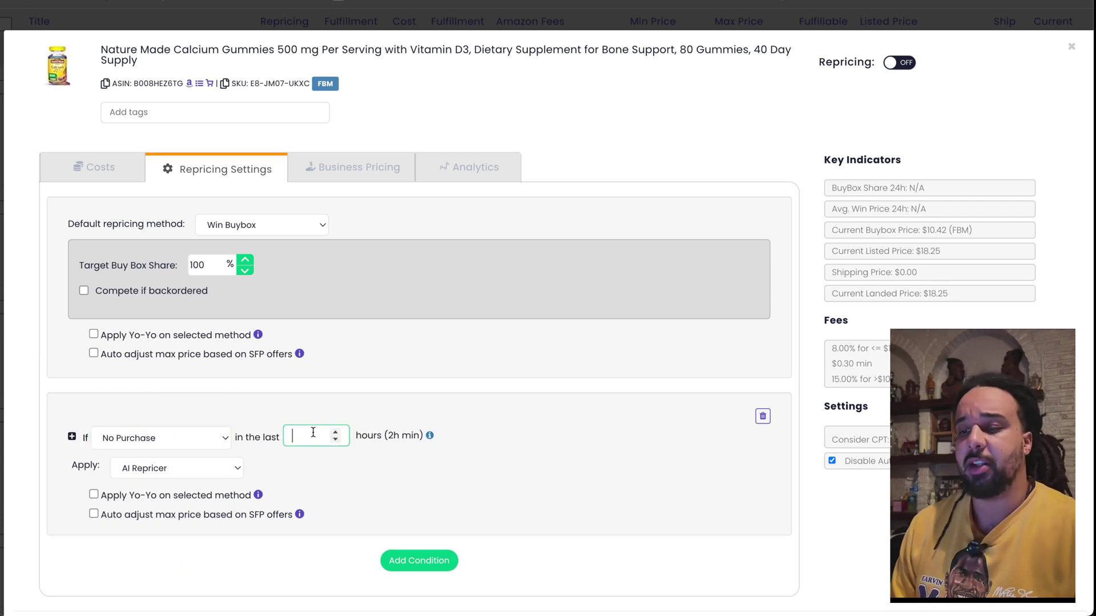
text(2)
click(519, 414)
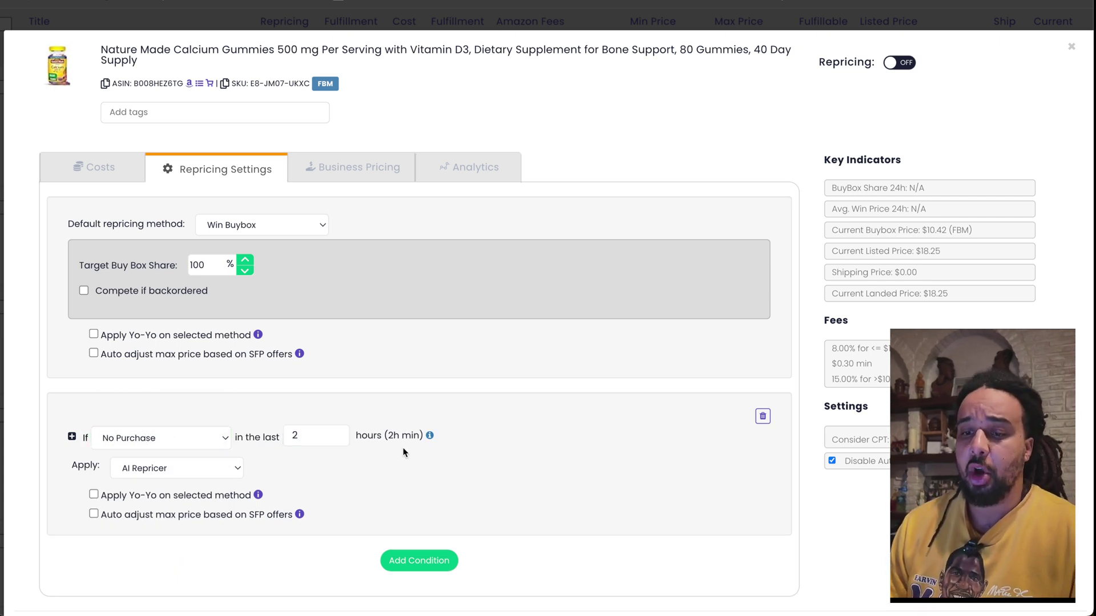
Make the No Purchase condition apply the Set to Min Price method.
click(191, 468)
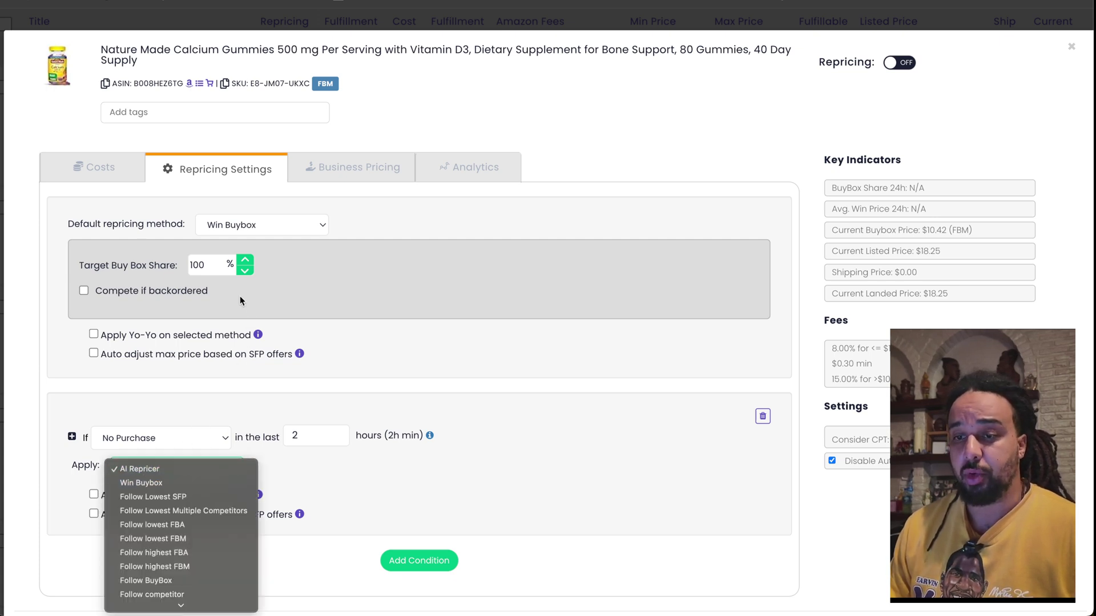
click(206, 263)
double_click(202, 266)
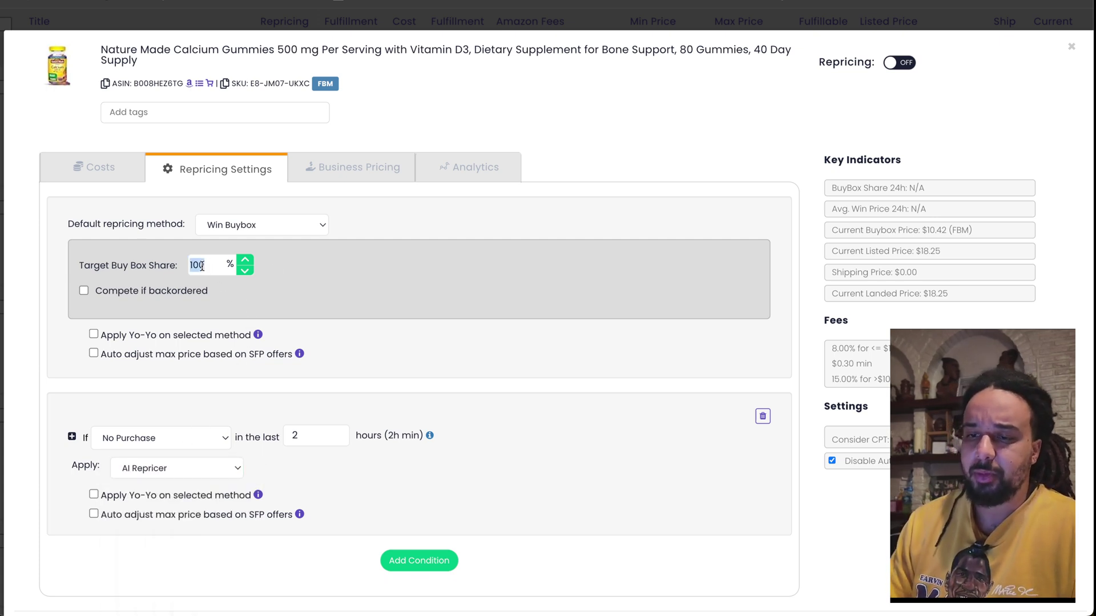
click(481, 345)
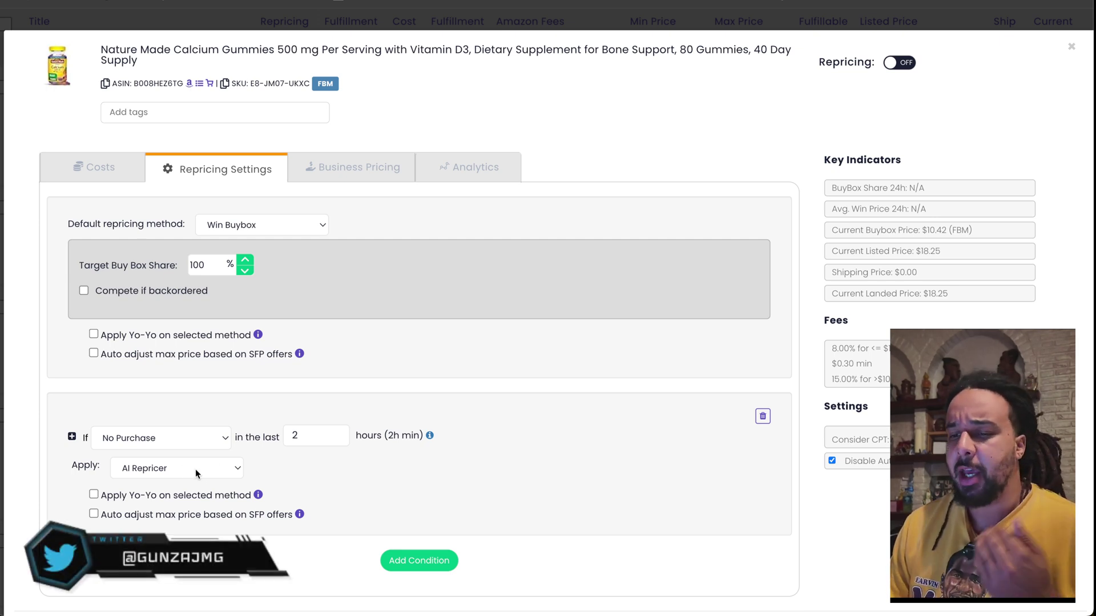
click(224, 467)
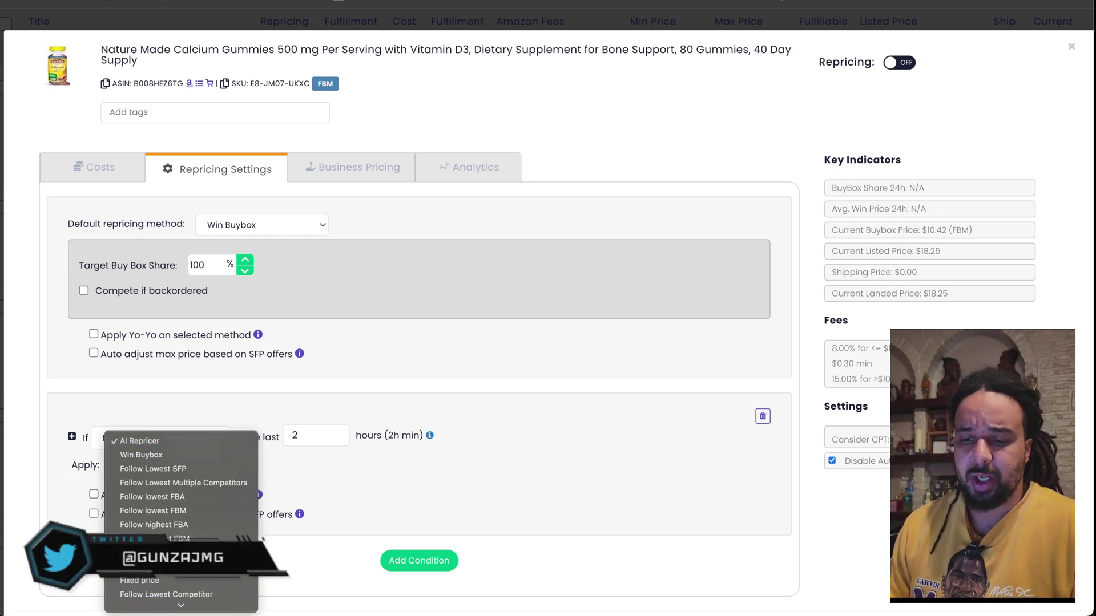
scroll(219, 433, down, 3)
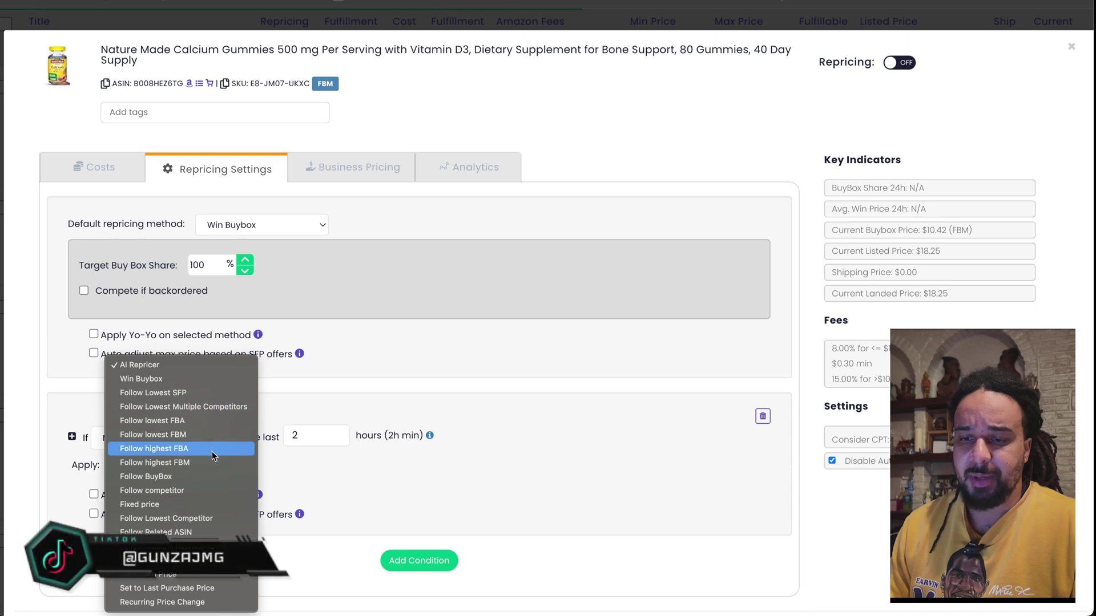
click(172, 579)
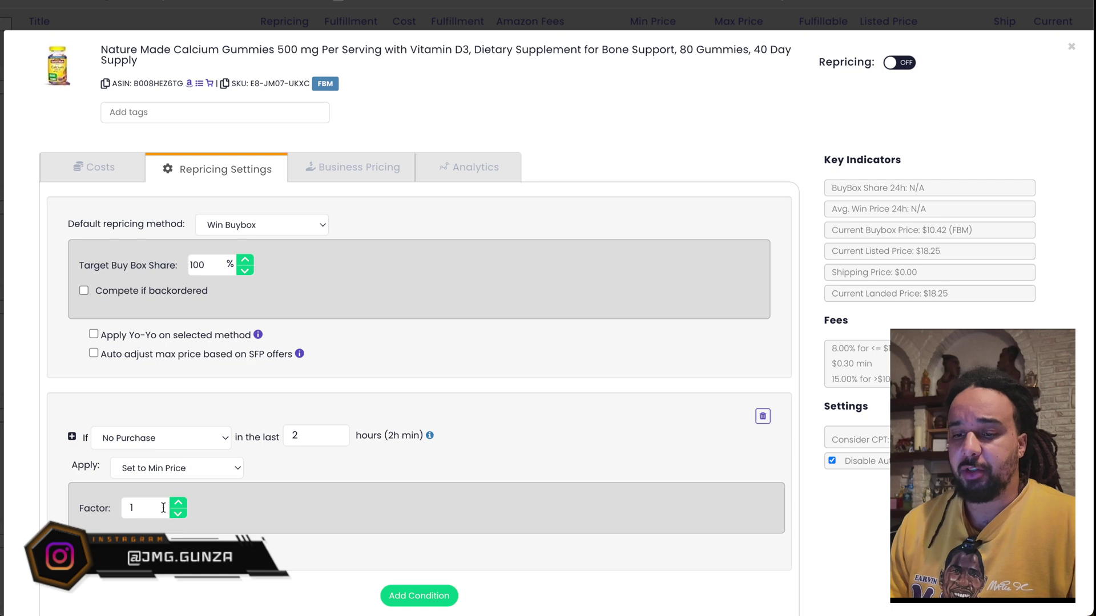
Enable Yo-Yo on the No Purchase condition, increasing to max price every 120 minutes and staying at max price for 15 minutes.
scroll(263, 518, down, 1)
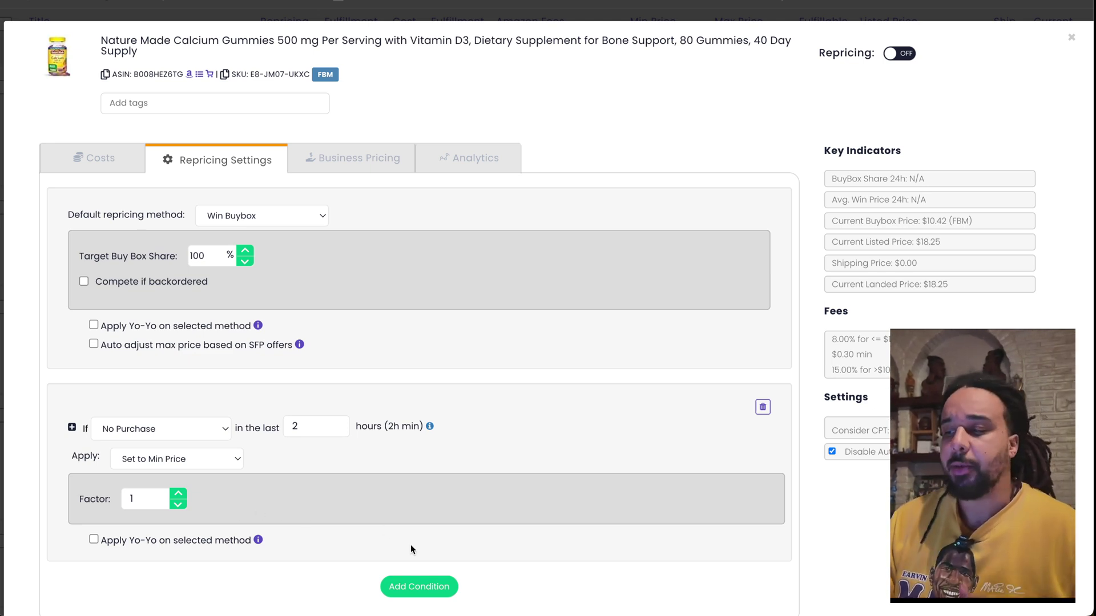
scroll(399, 542, down, 1)
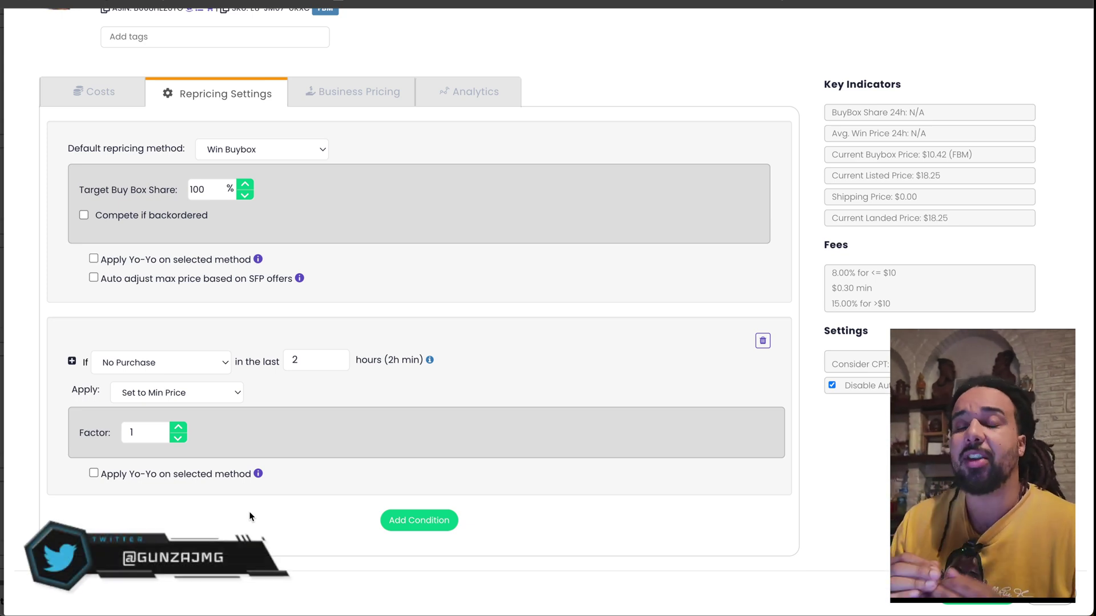
click(94, 473)
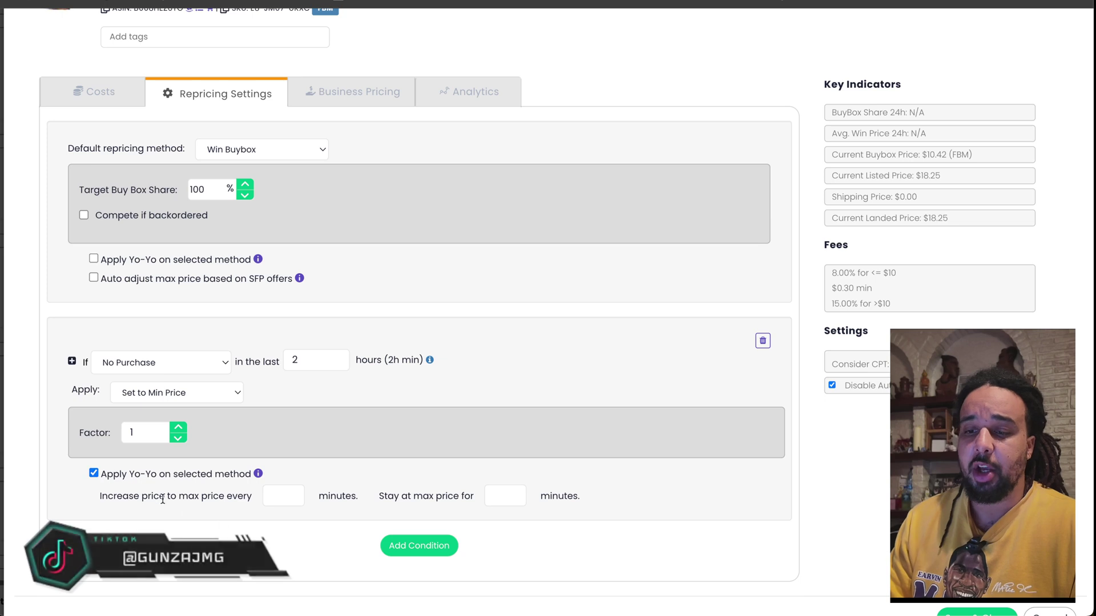
drag(100, 497, 248, 496)
click(237, 497)
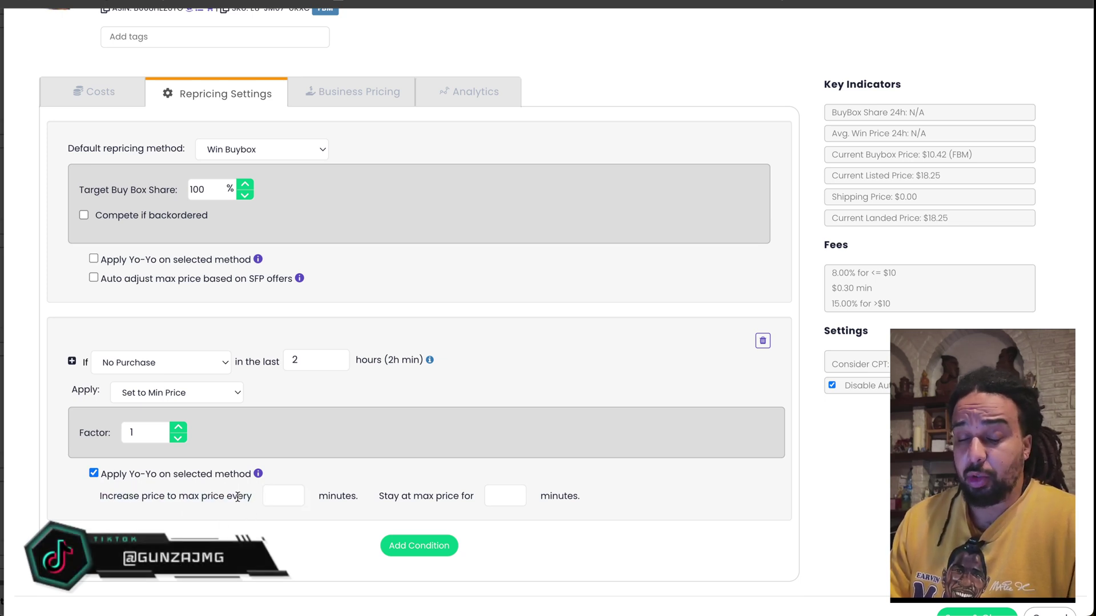
click(275, 498)
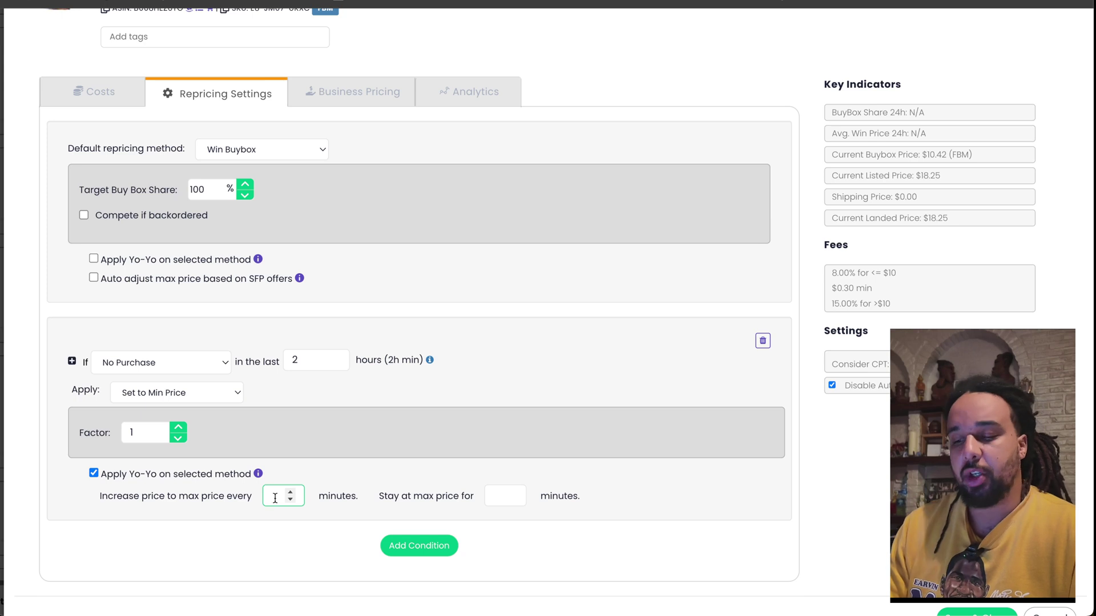
text(20)
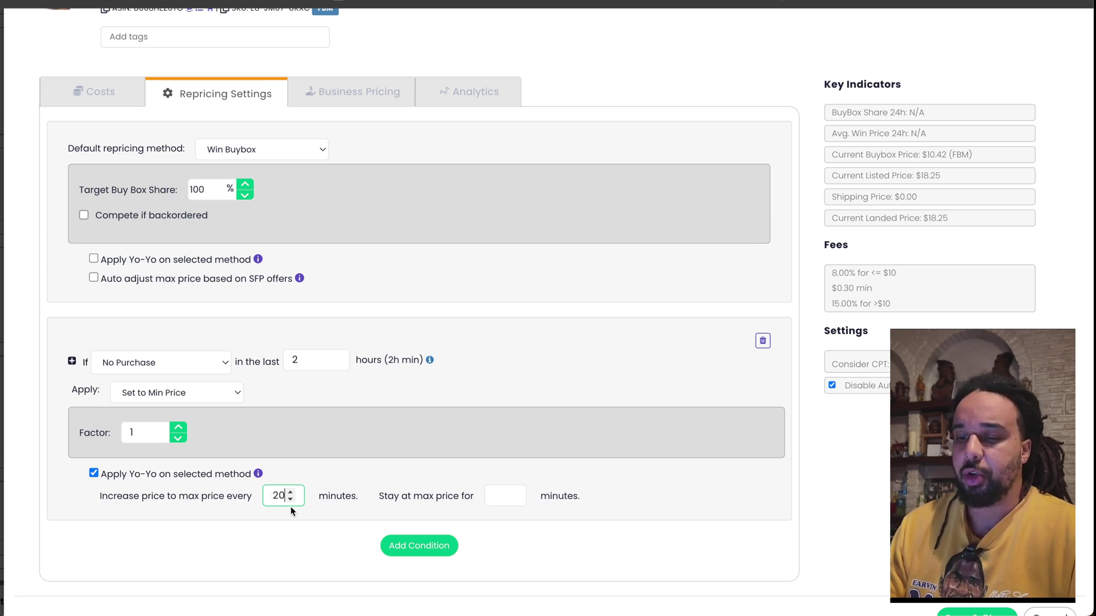
click(484, 469)
click(494, 496)
text(15)
click(586, 534)
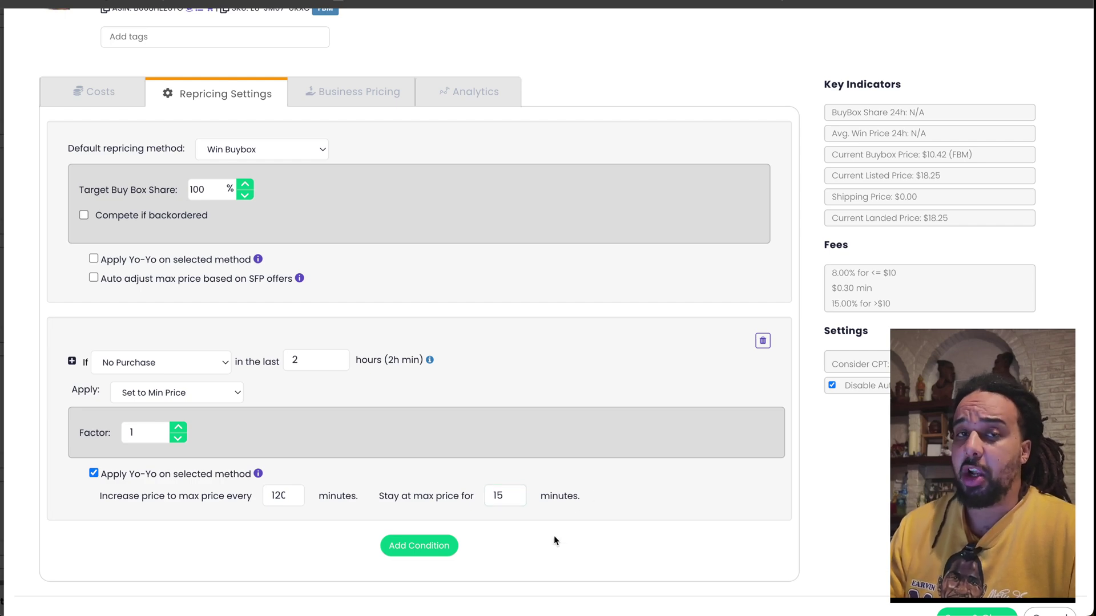
Enable Yo-Yo on the default Win Buybox method.
mouse_move(565, 614)
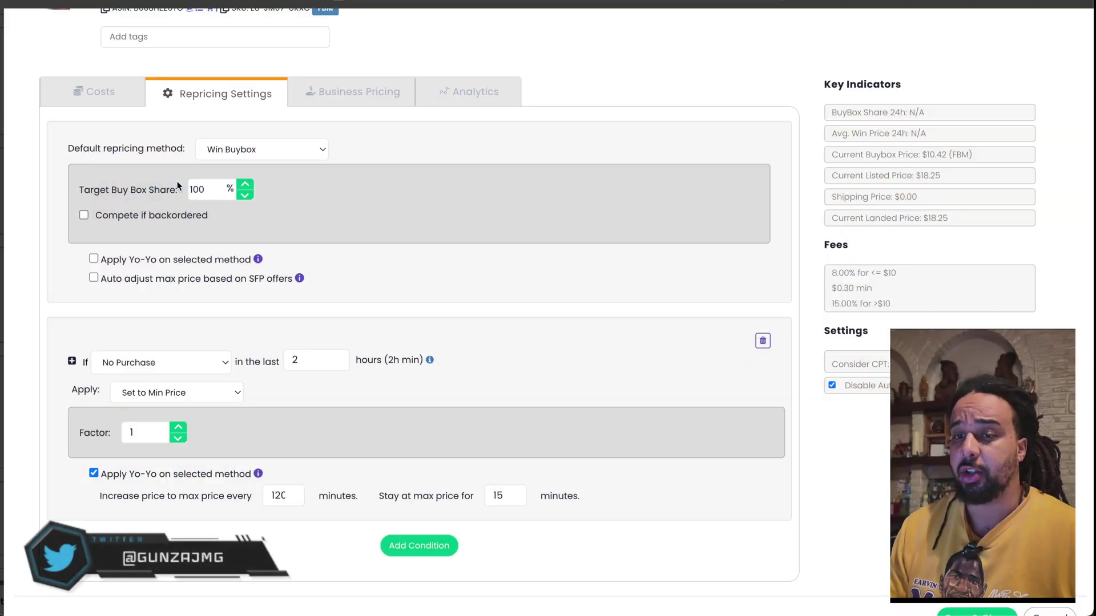
click(94, 259)
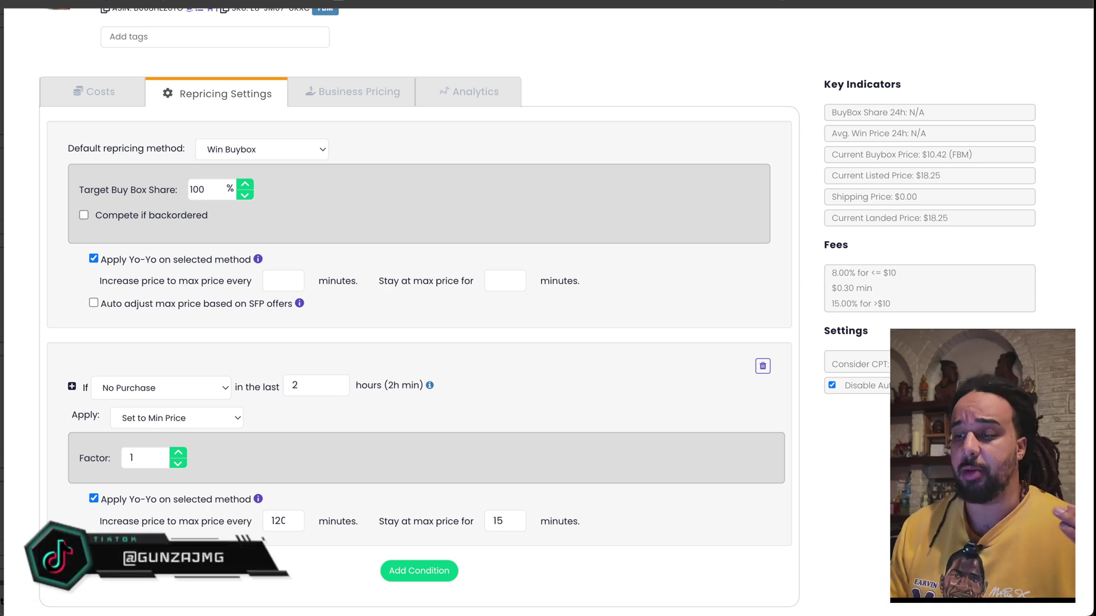
mouse_move(816, 588)
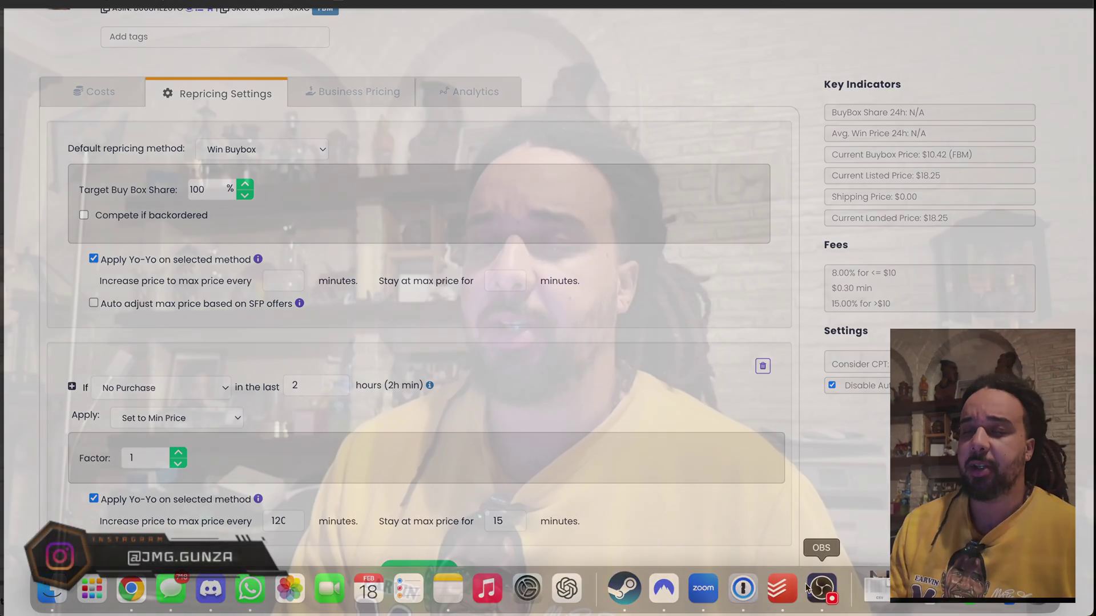